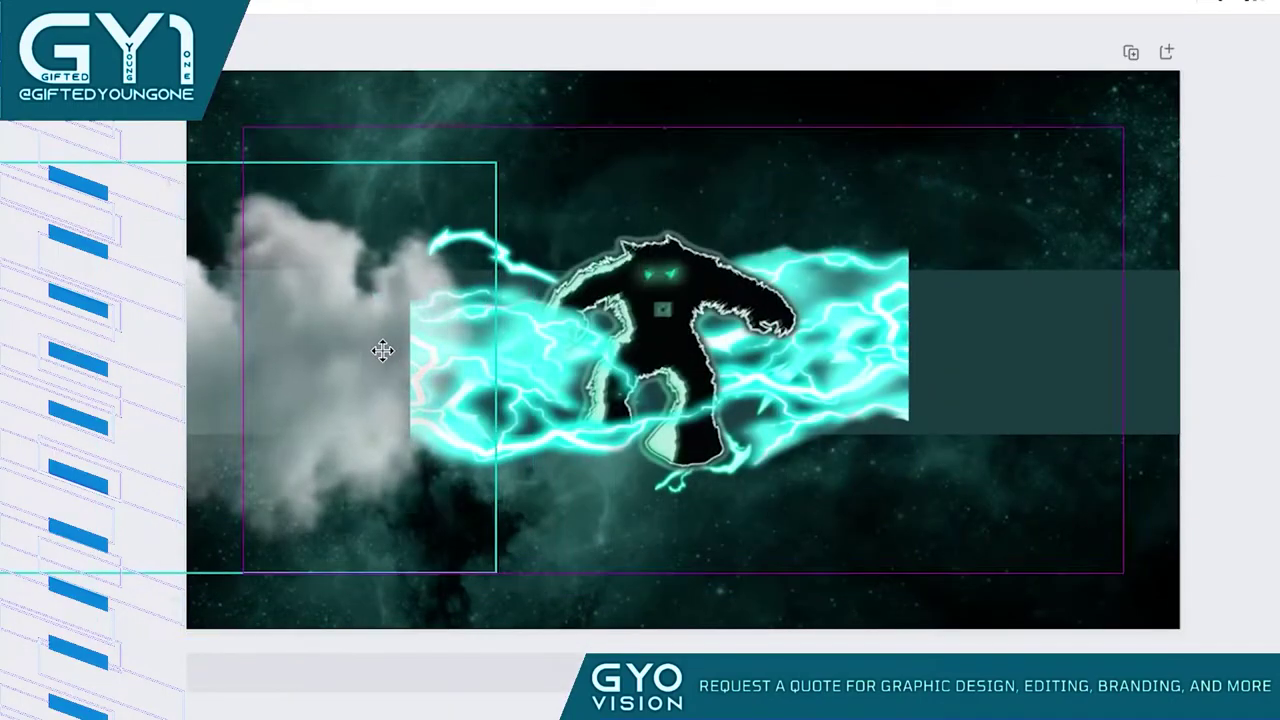
- Enlarge the left smoke cloud and add a copy on the right, behind the yeti, rotated 158°
drag(383, 350, 389, 332)
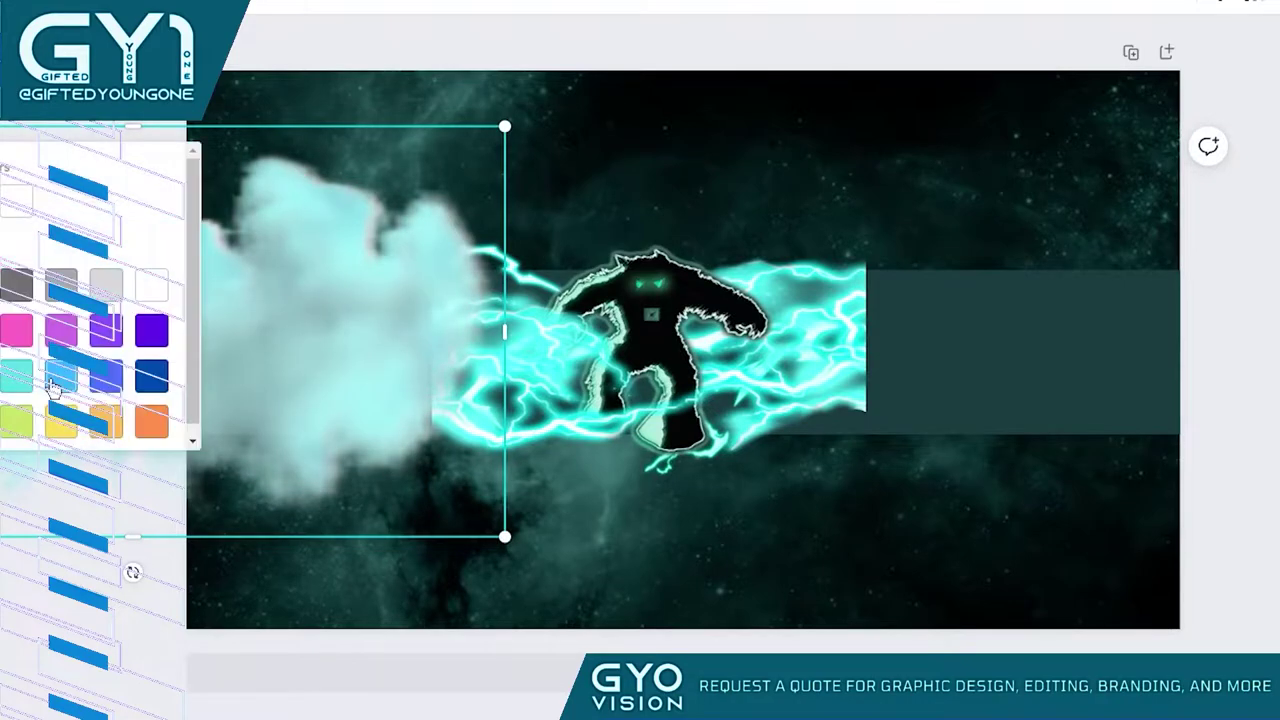
drag(505, 536, 523, 529)
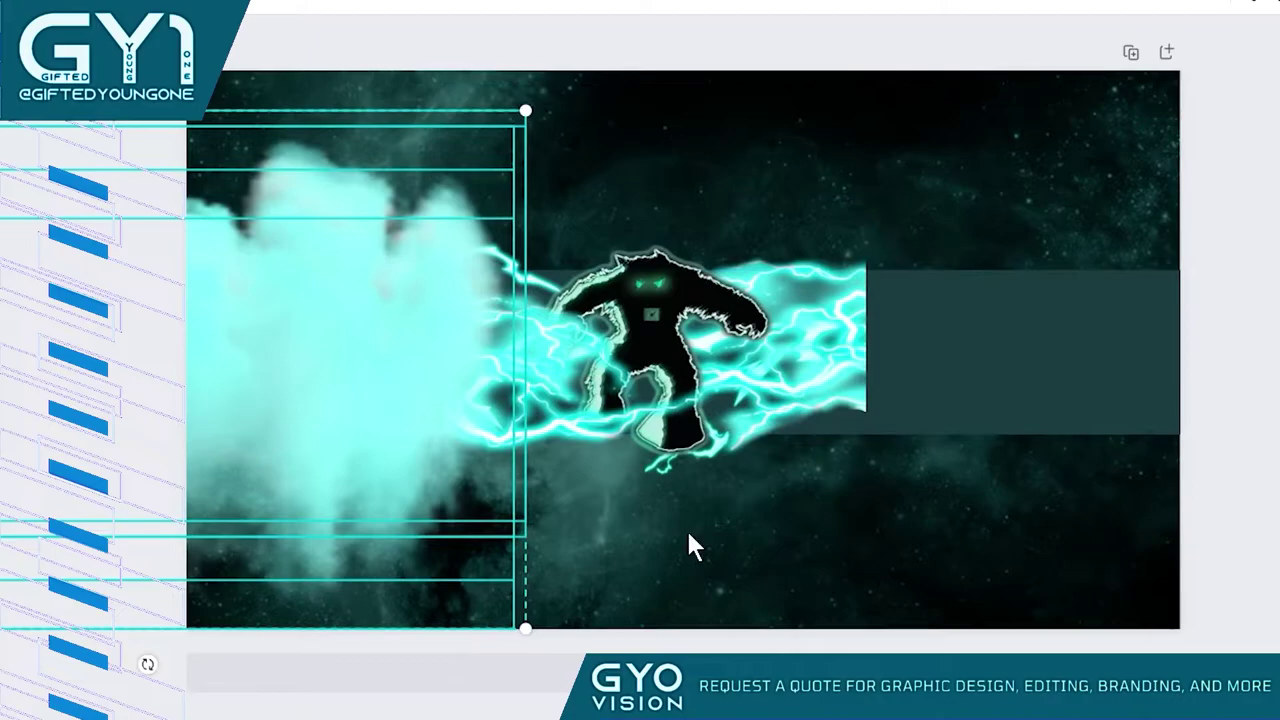
click(1183, 8)
key(ctrl+d)
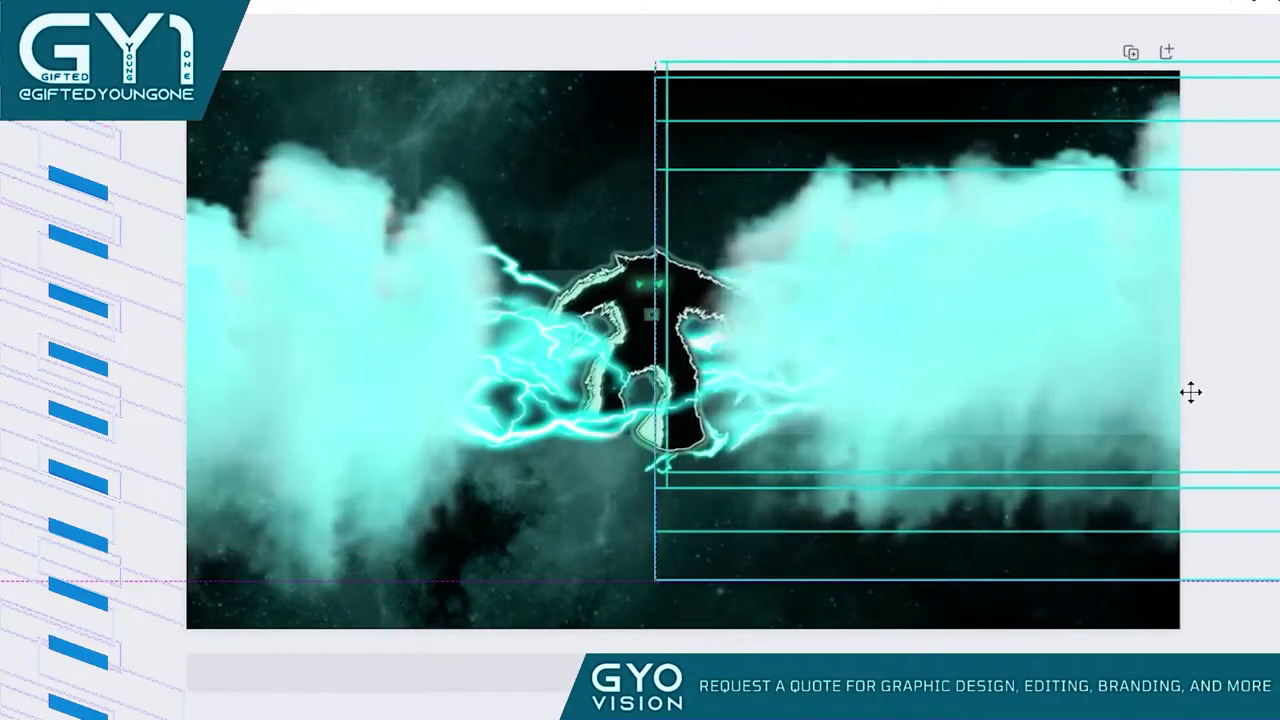
drag(1189, 391, 1091, 326)
right_click(1200, 287)
click(1183, 8)
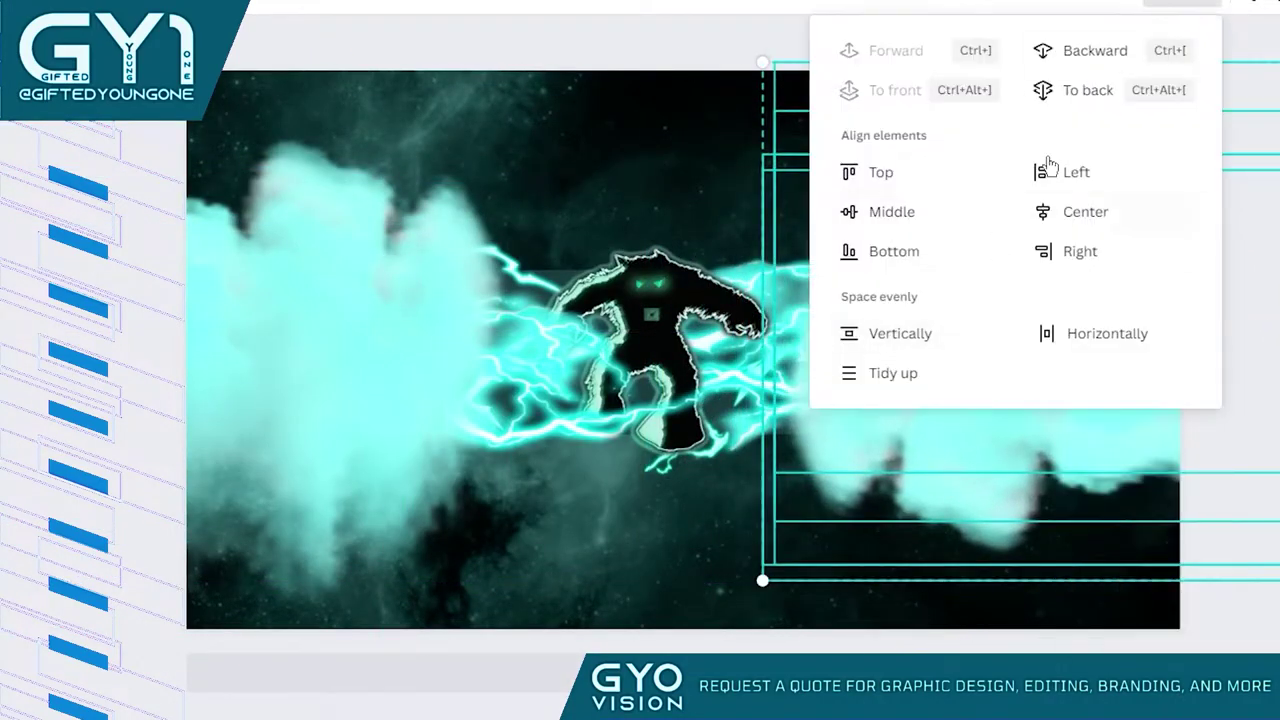
click(960, 347)
mouse_move(1129, 414)
mouse_down()
mouse_move(963, 509)
mouse_move(937, 291)
mouse_move(935, 82)
mouse_move(1020, 300)
mouse_up()
- Crop the lightning yeti tighter and centre it vertically on the banner
double_click(830, 110)
drag(820, 94, 835, 134)
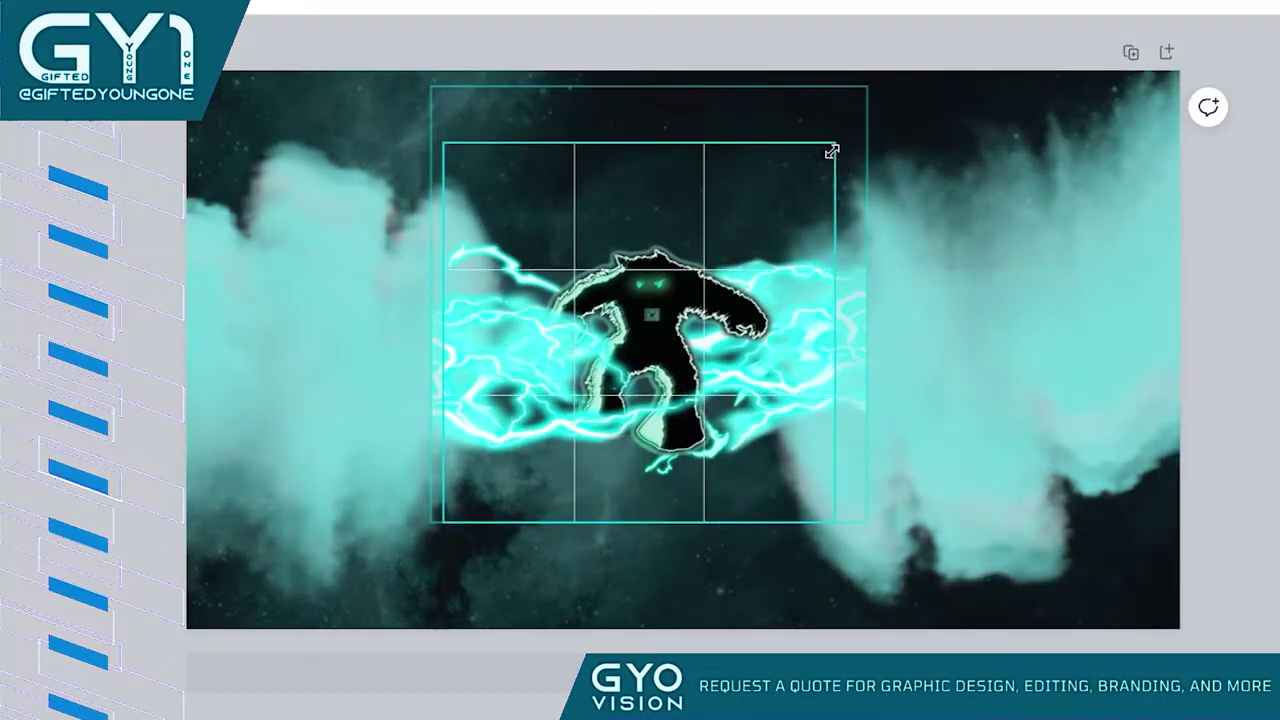
key(Return)
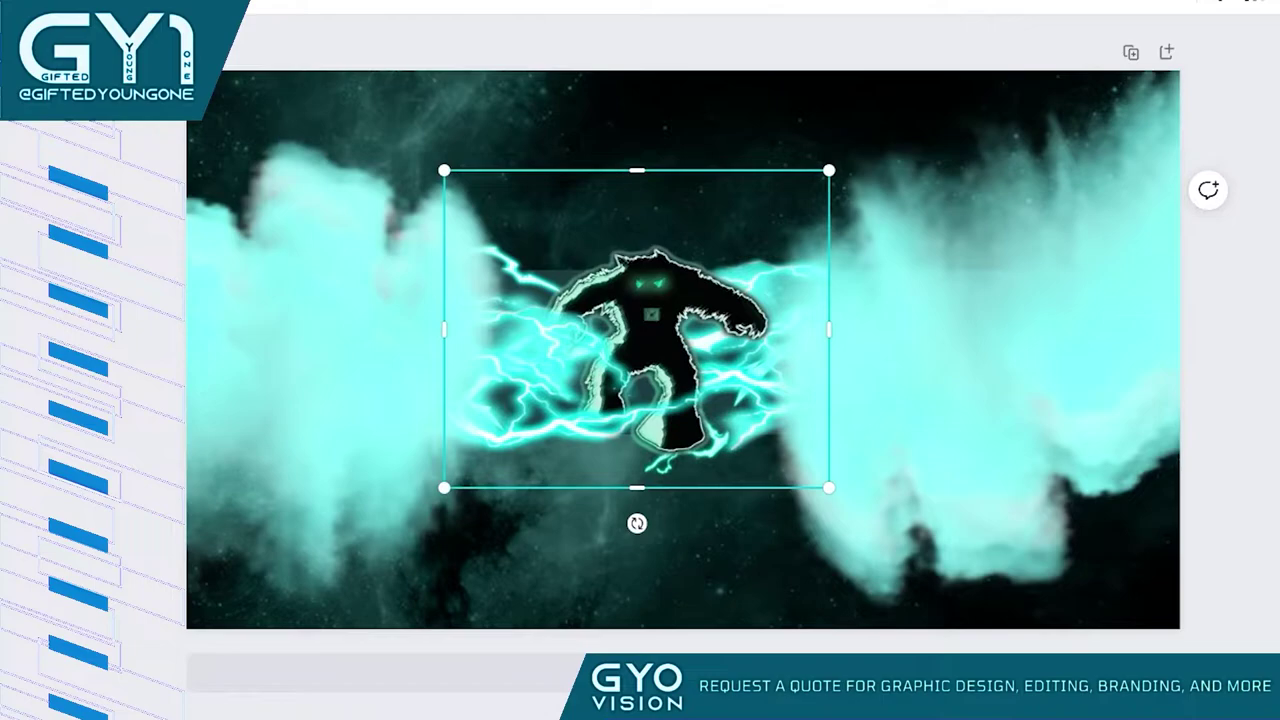
key(Escape)
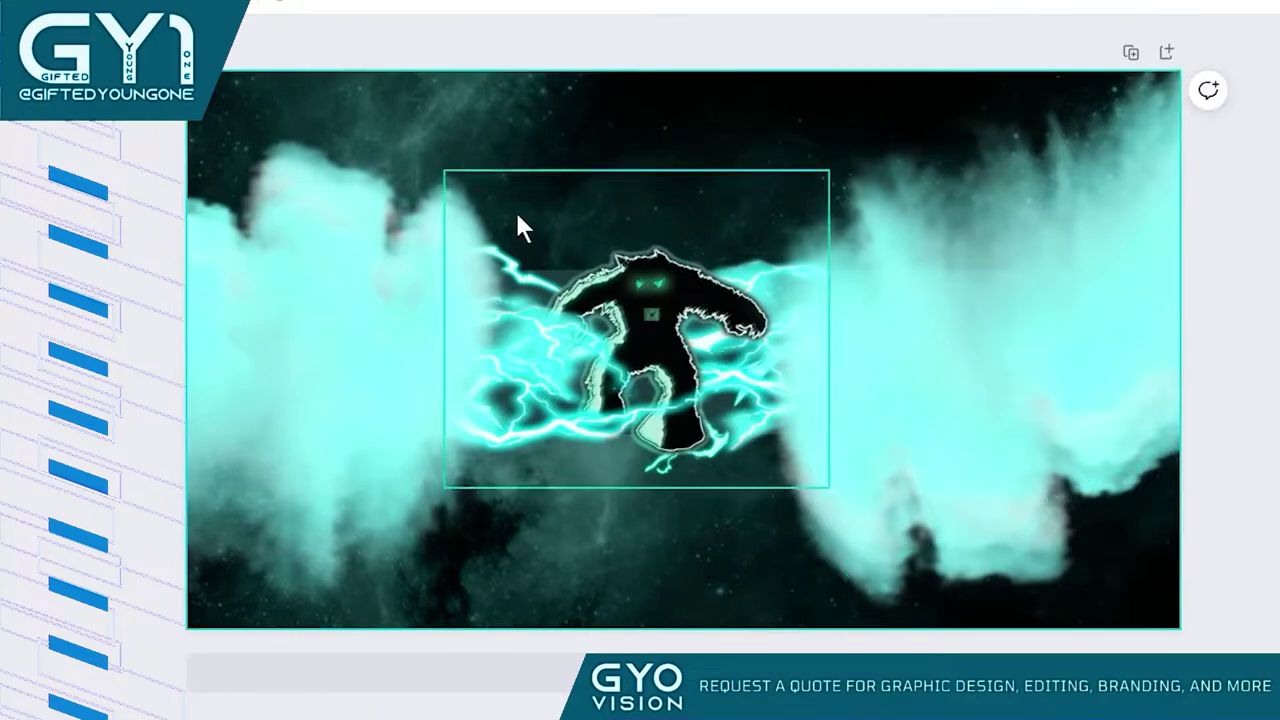
drag(640, 292, 679, 315)
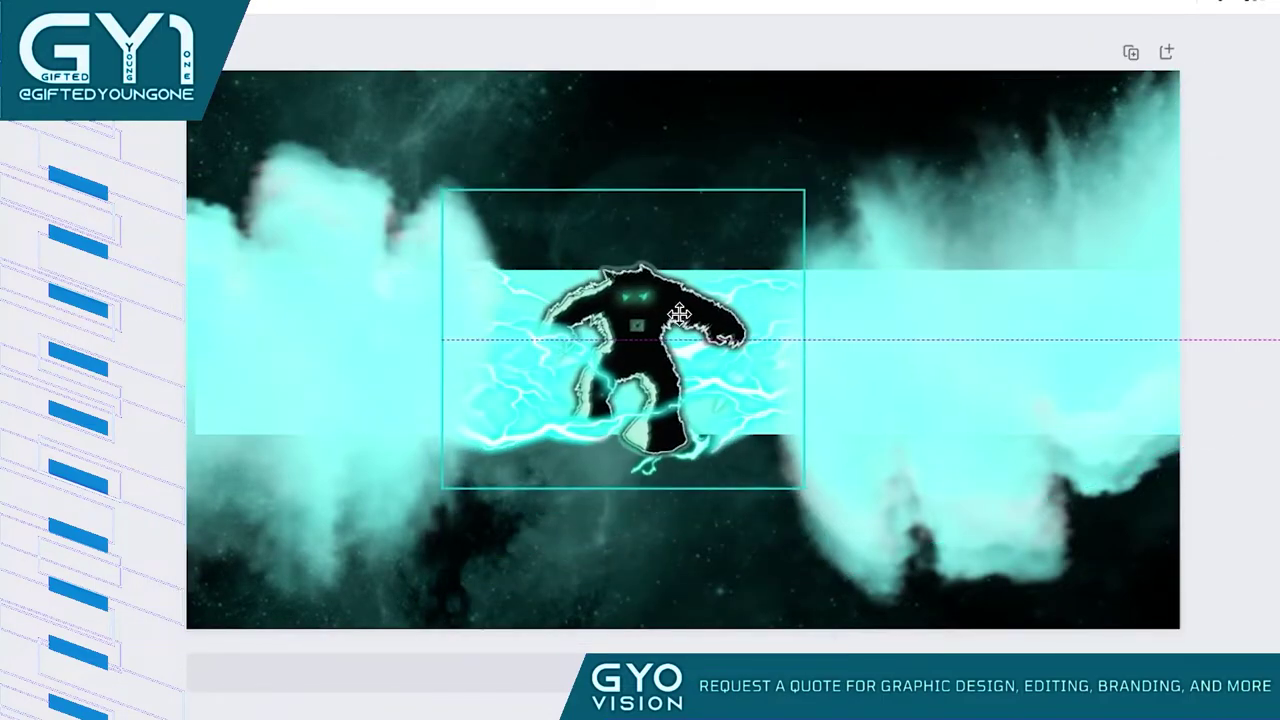
key(Escape)
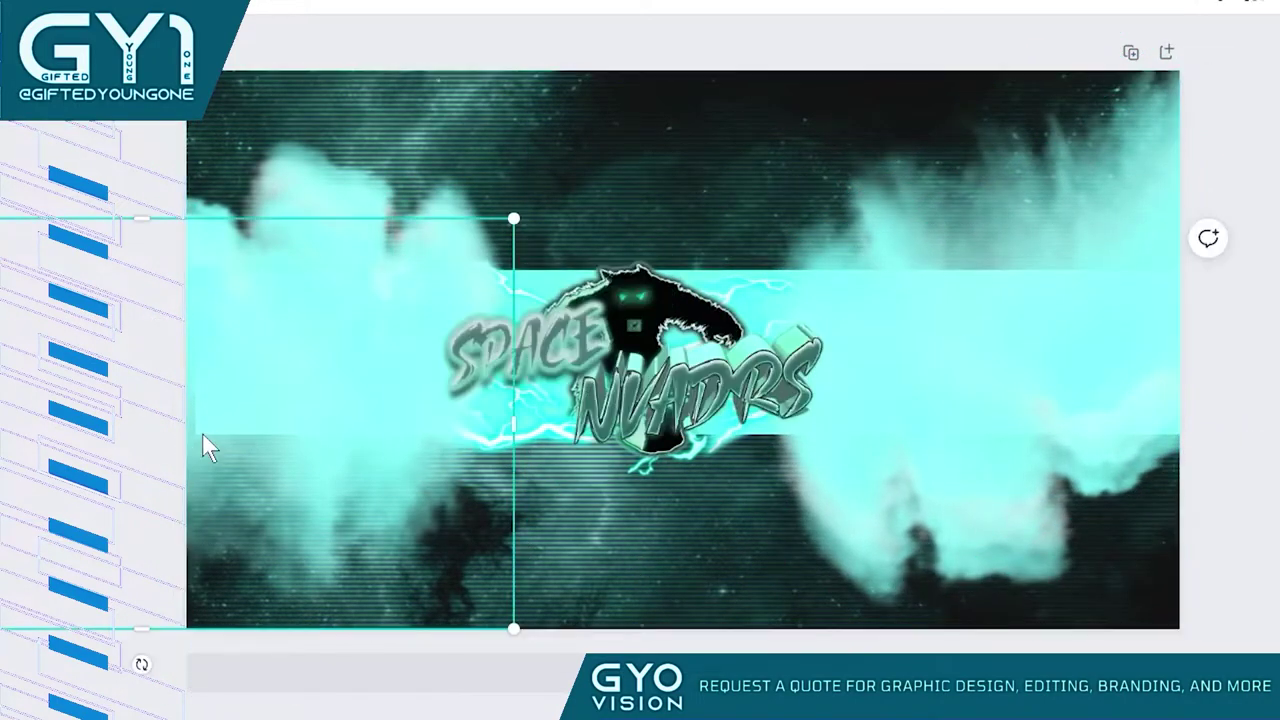
click(866, 345)
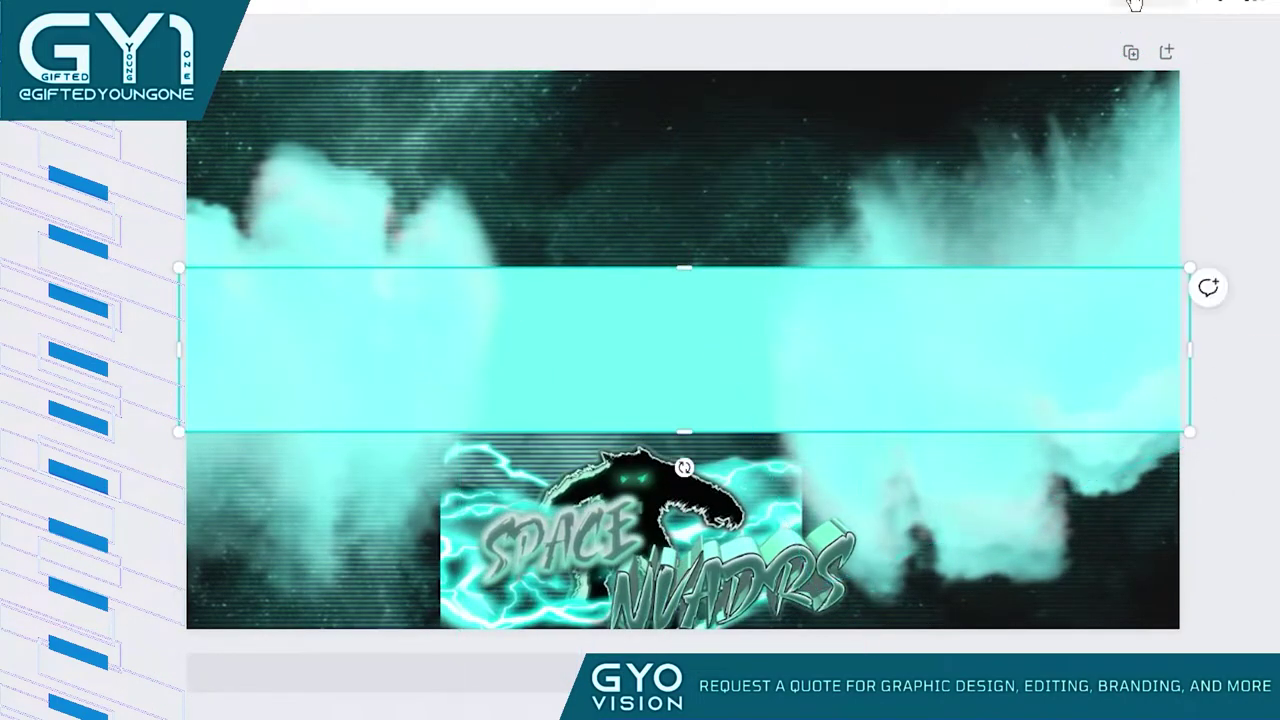
click(856, 180)
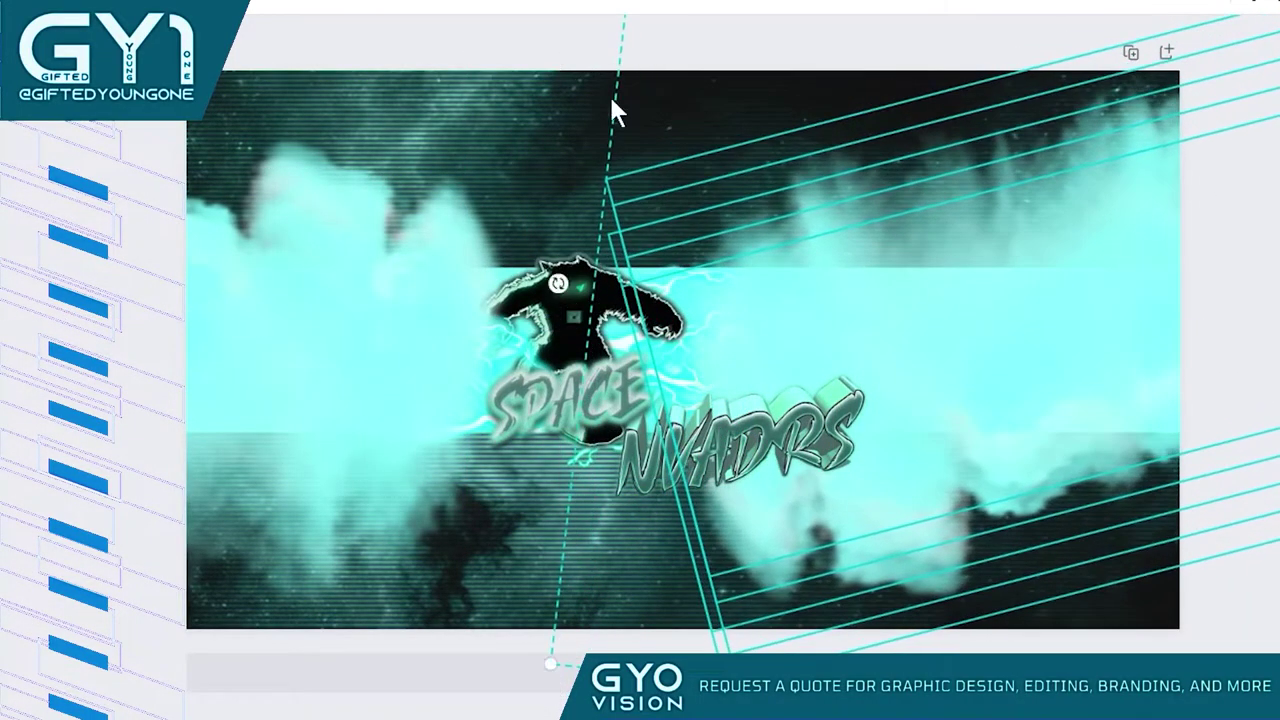
drag(709, 423, 617, 348)
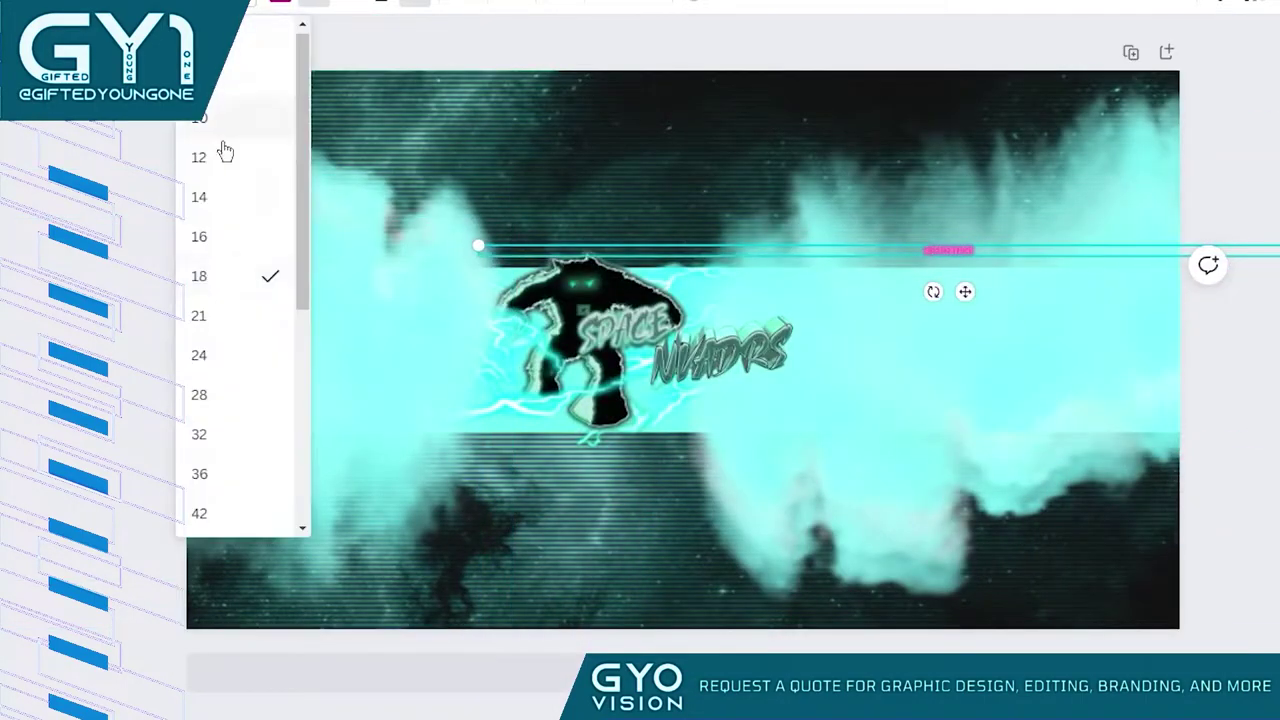
drag(965, 289, 725, 437)
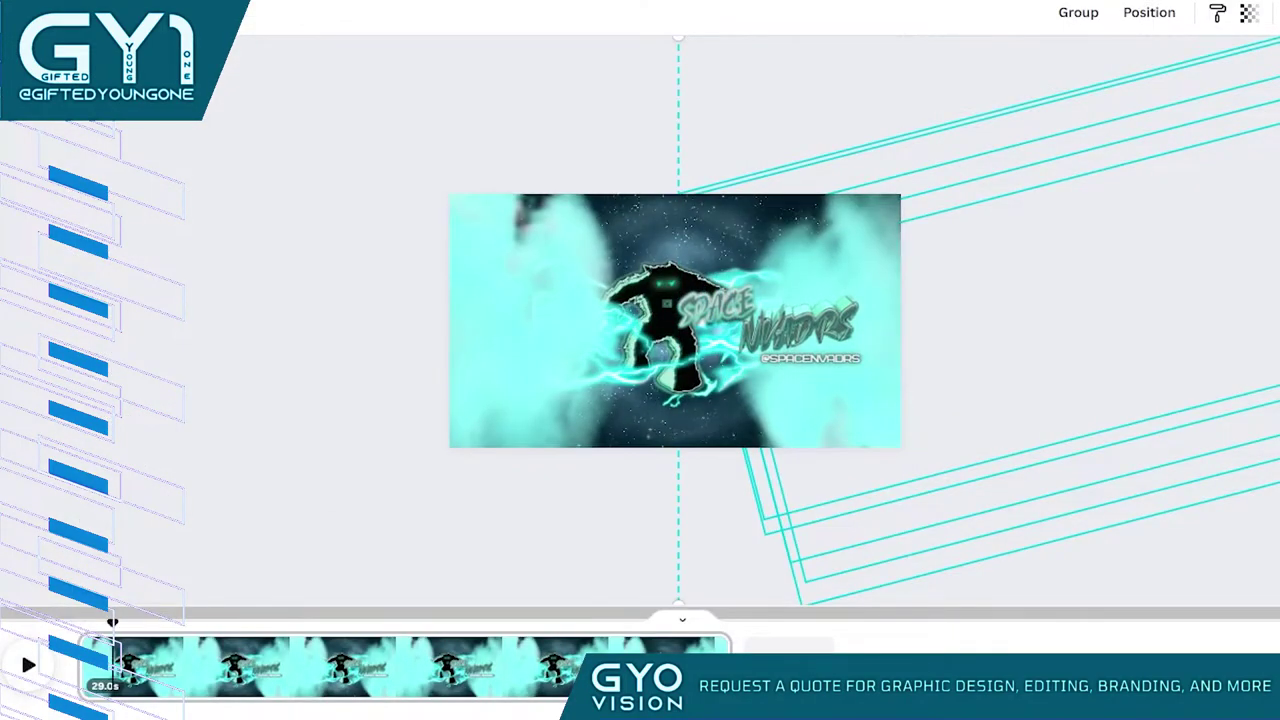
- Shorten the banner's video clip to 20.0 seconds and preview it
click(547, 318)
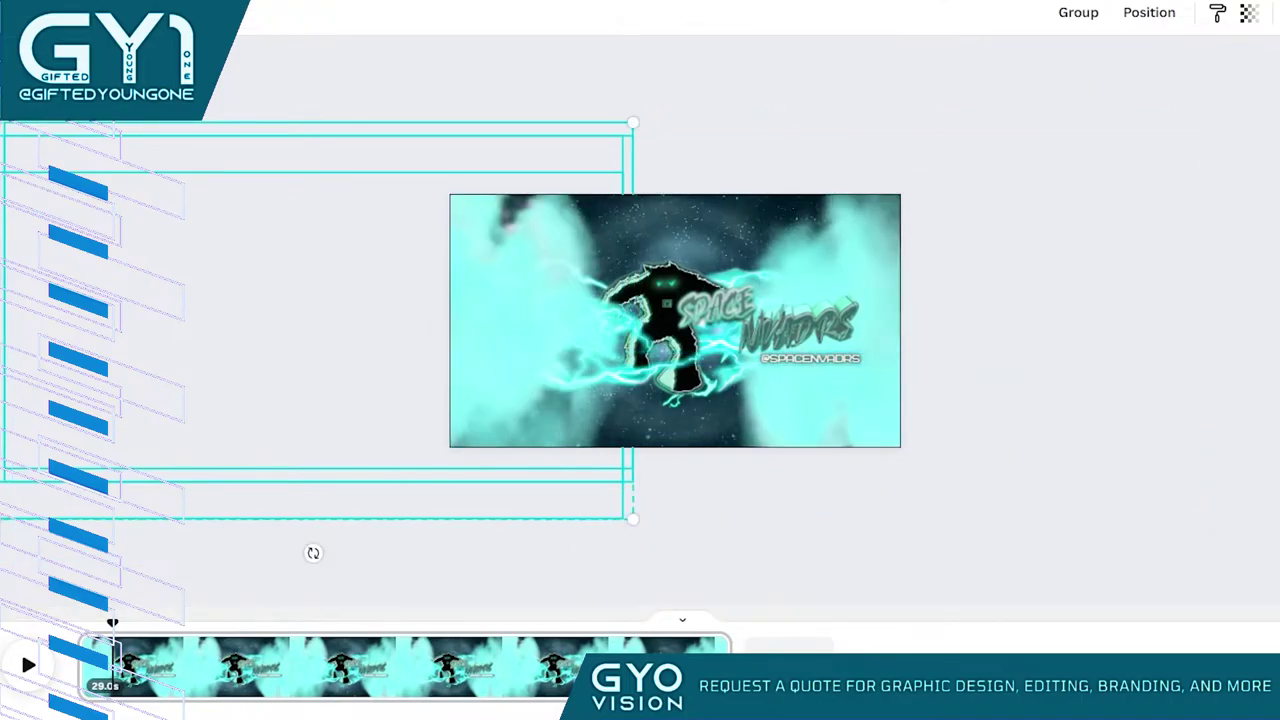
click(668, 258)
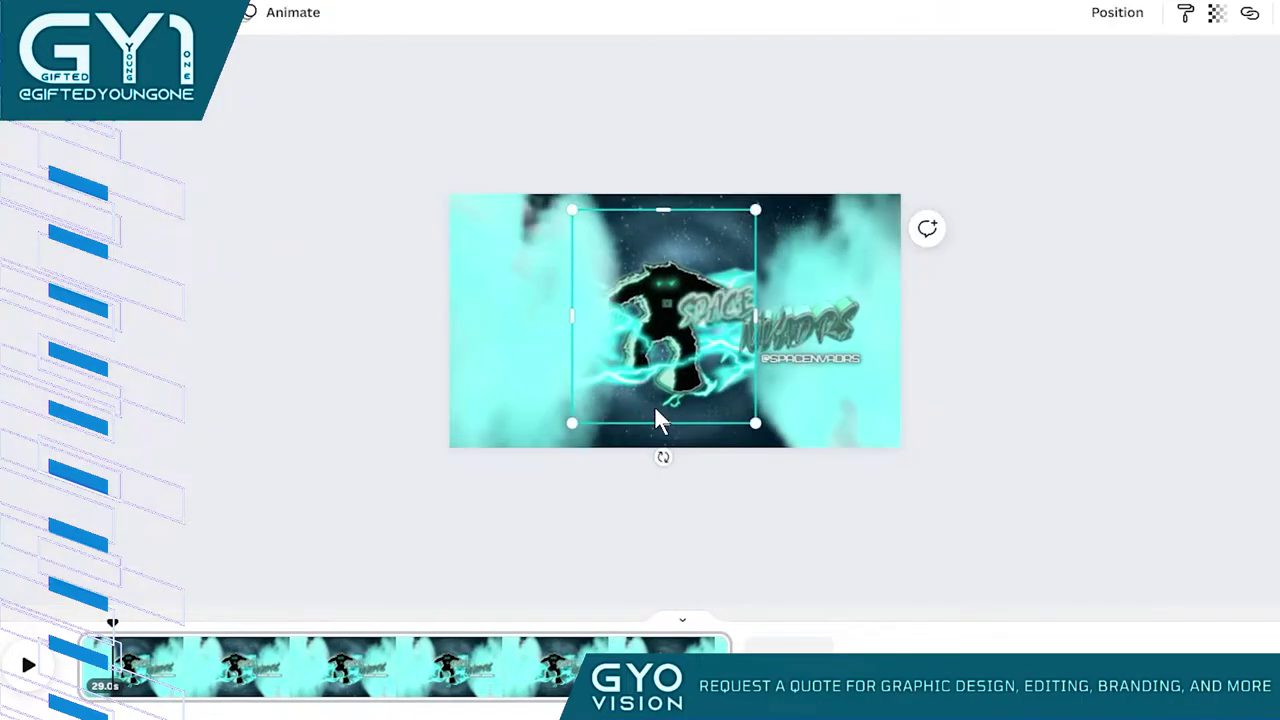
click(657, 420)
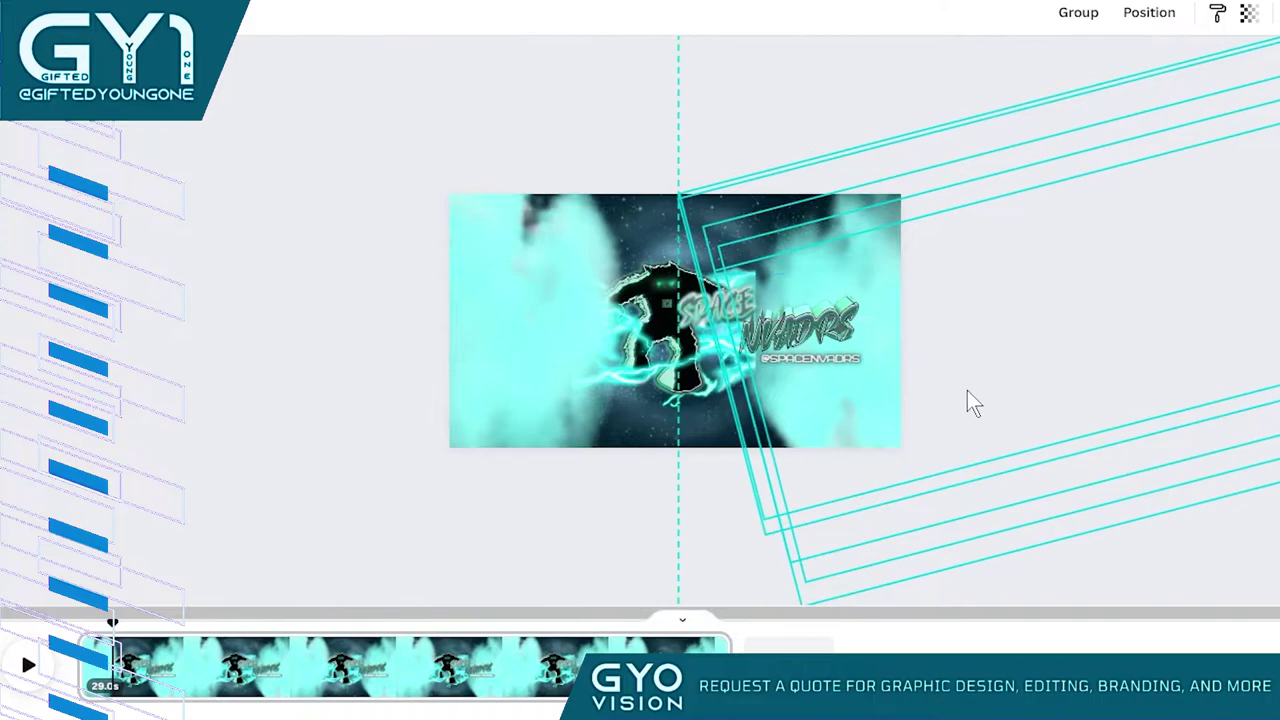
click(567, 150)
drag(727, 668, 287, 680)
key(space)
- Trim the page clip to 8.4 seconds, re-crop the yeti character, and play the animation
click(660, 365)
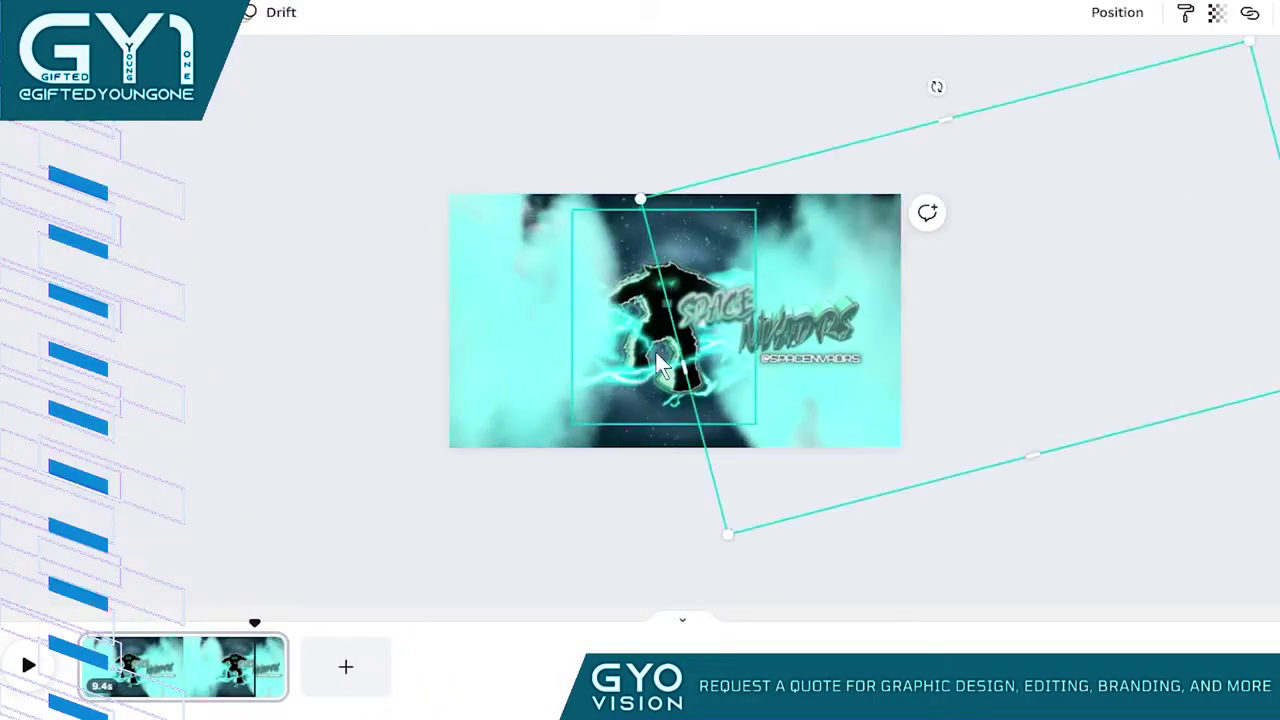
click(660, 365)
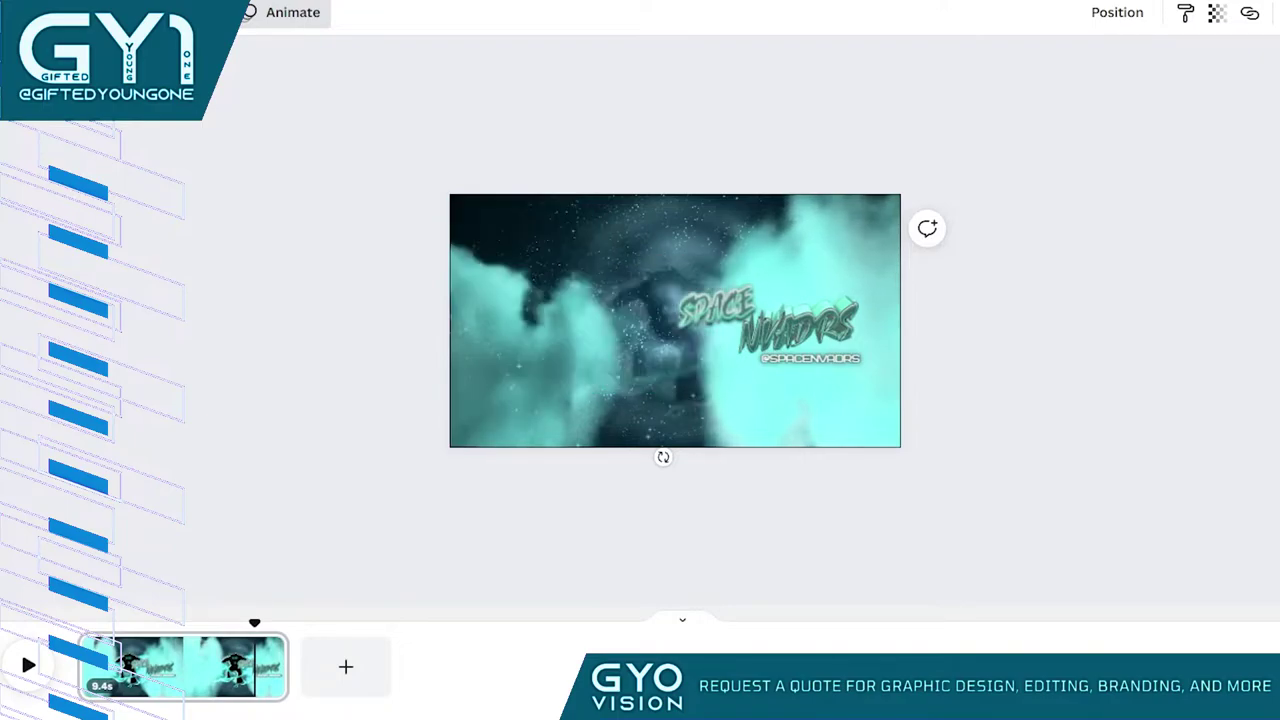
click(660, 365)
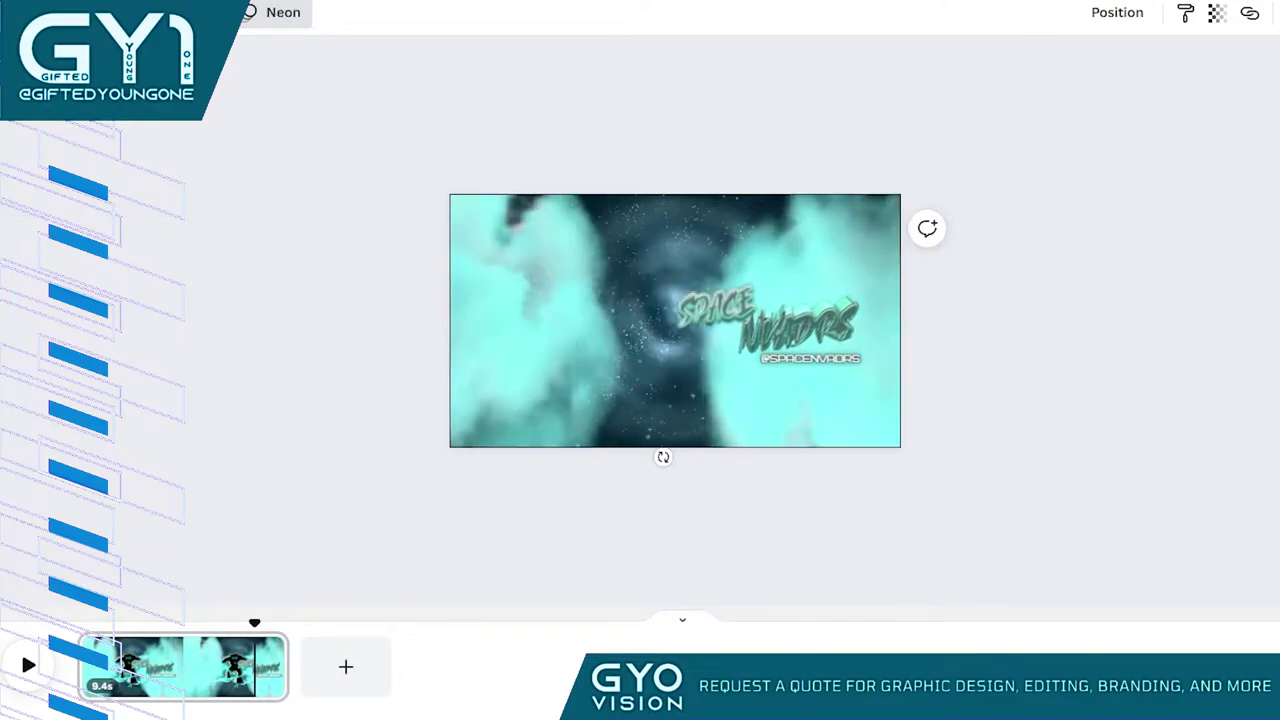
click(150, 666)
drag(84, 666, 143, 626)
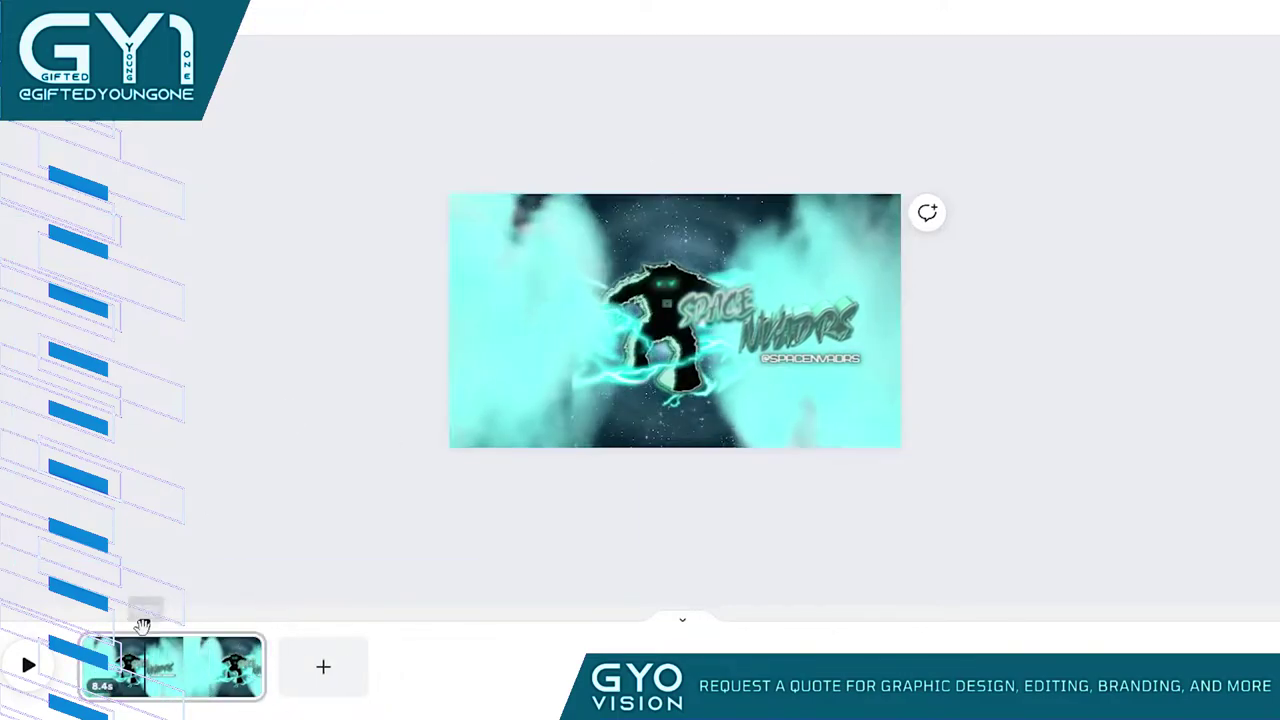
double_click(605, 275)
click(535, 394)
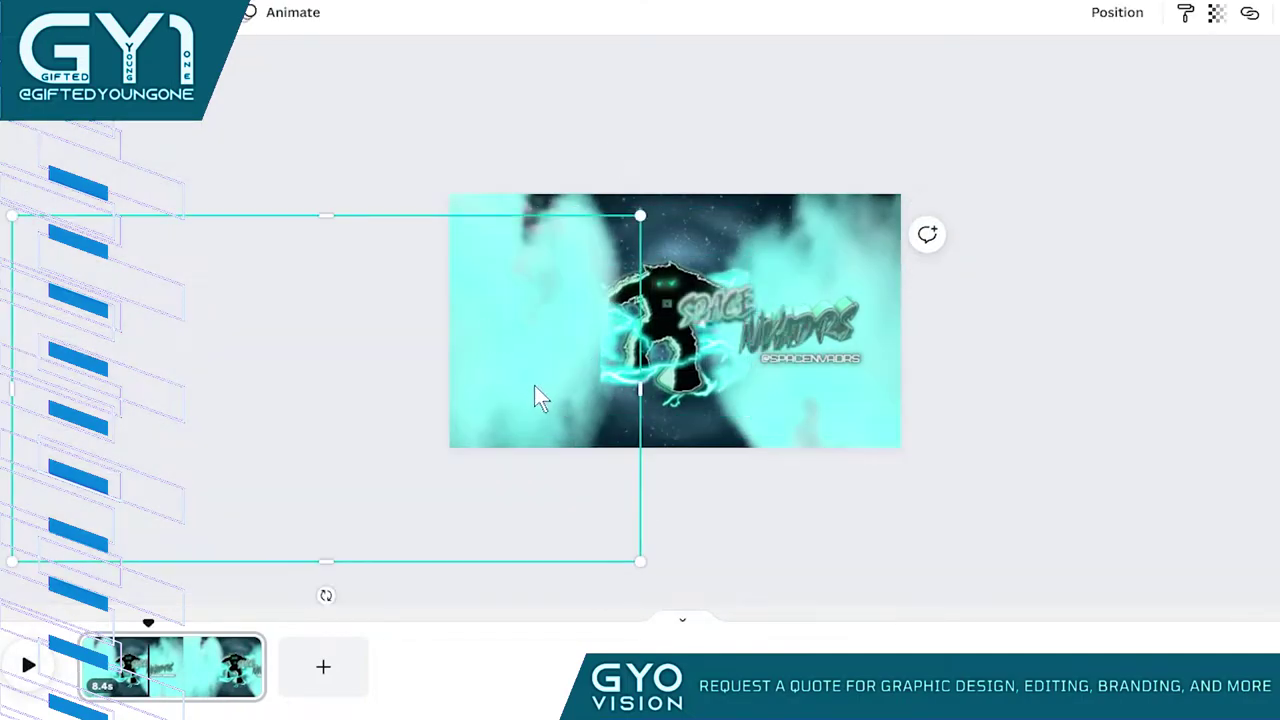
key(space)
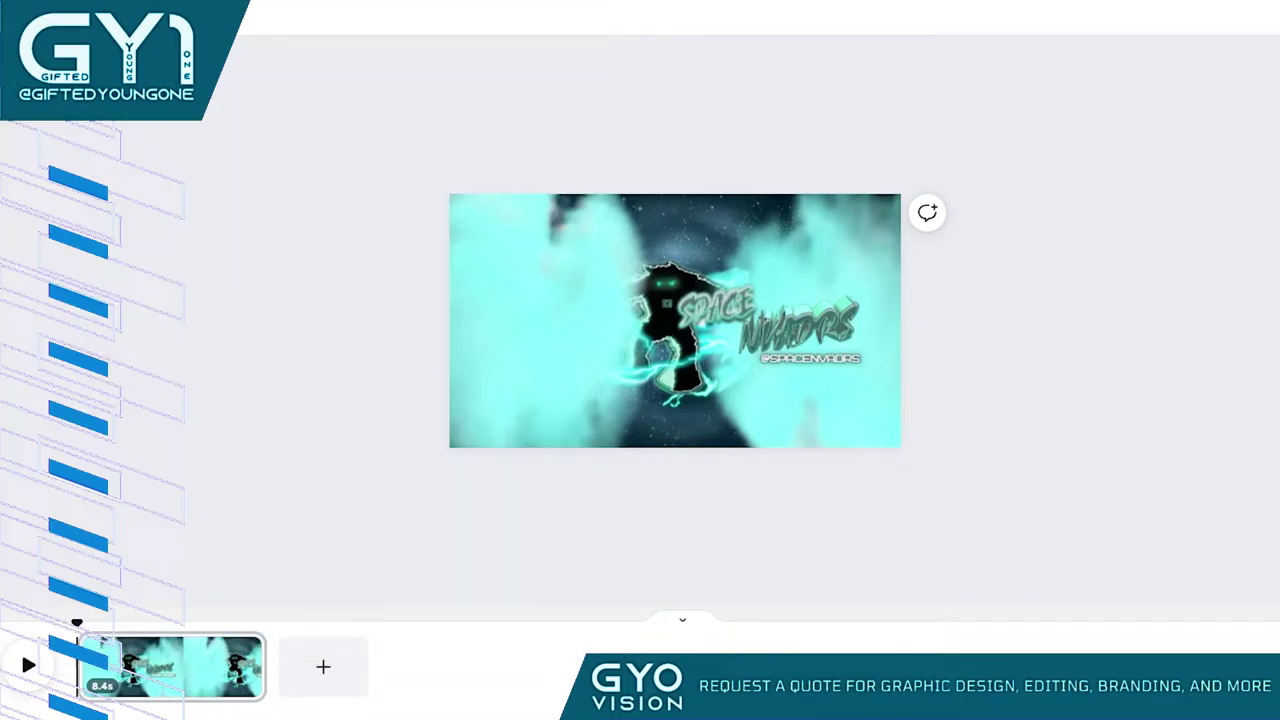
- Widen the handle text box, then move the yeti-and-lightning element to the centre and enlarge it
double_click(620, 400)
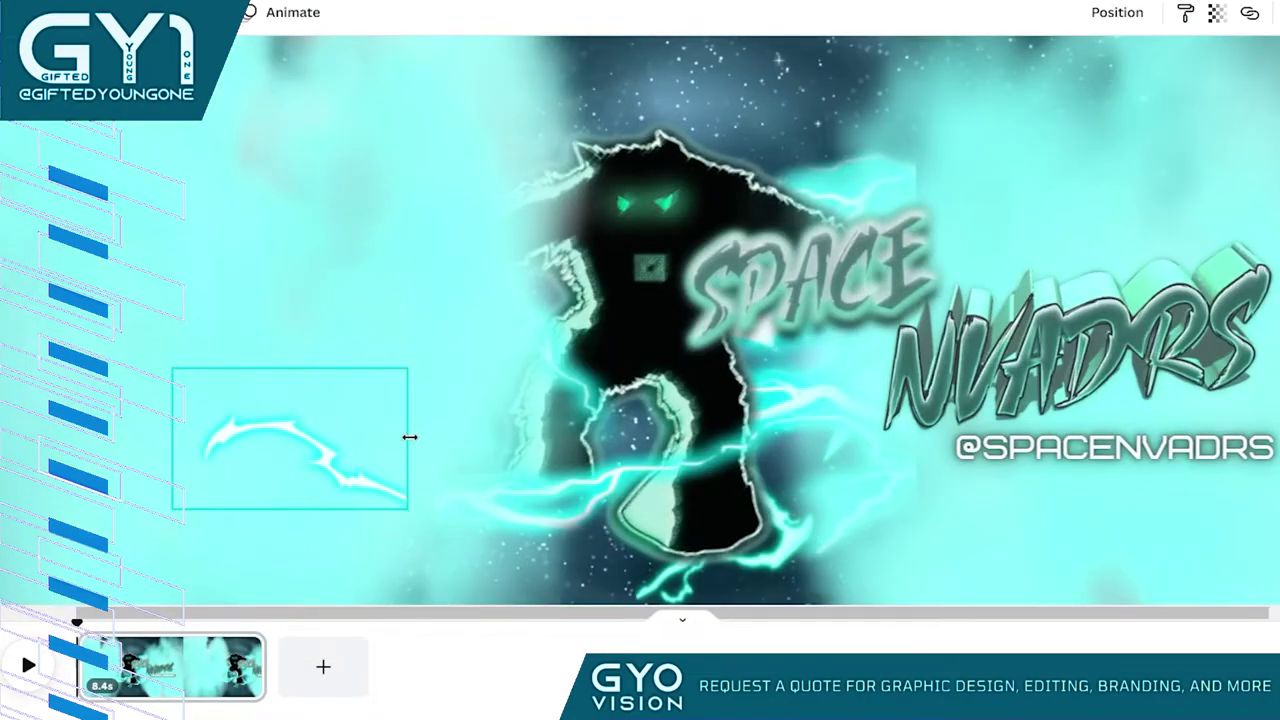
drag(681, 366, 1248, 370)
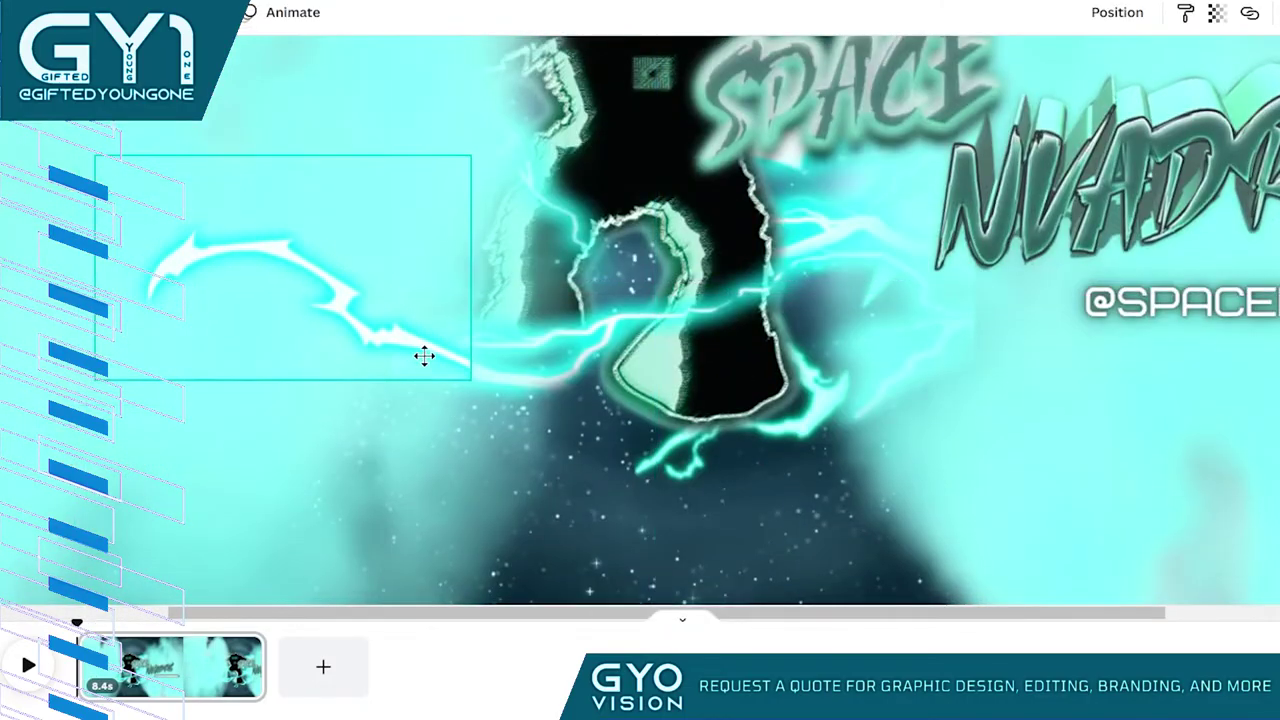
click(1117, 12)
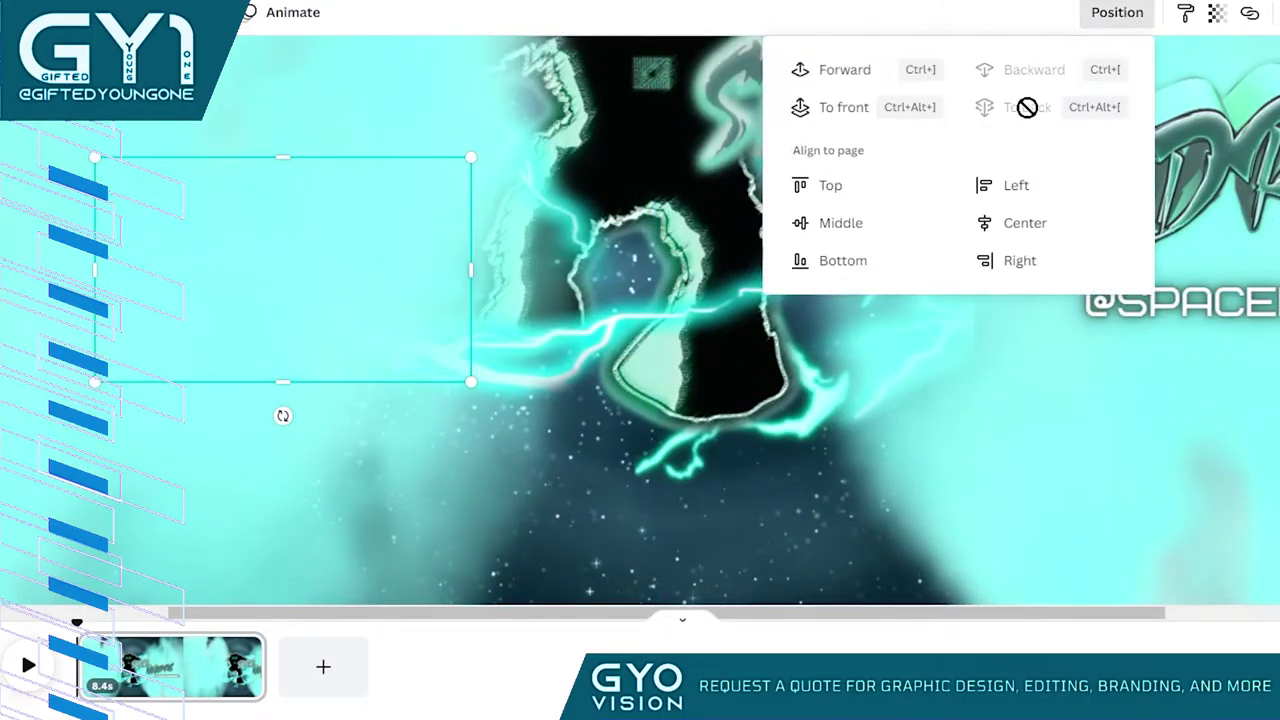
drag(429, 360, 500, 277)
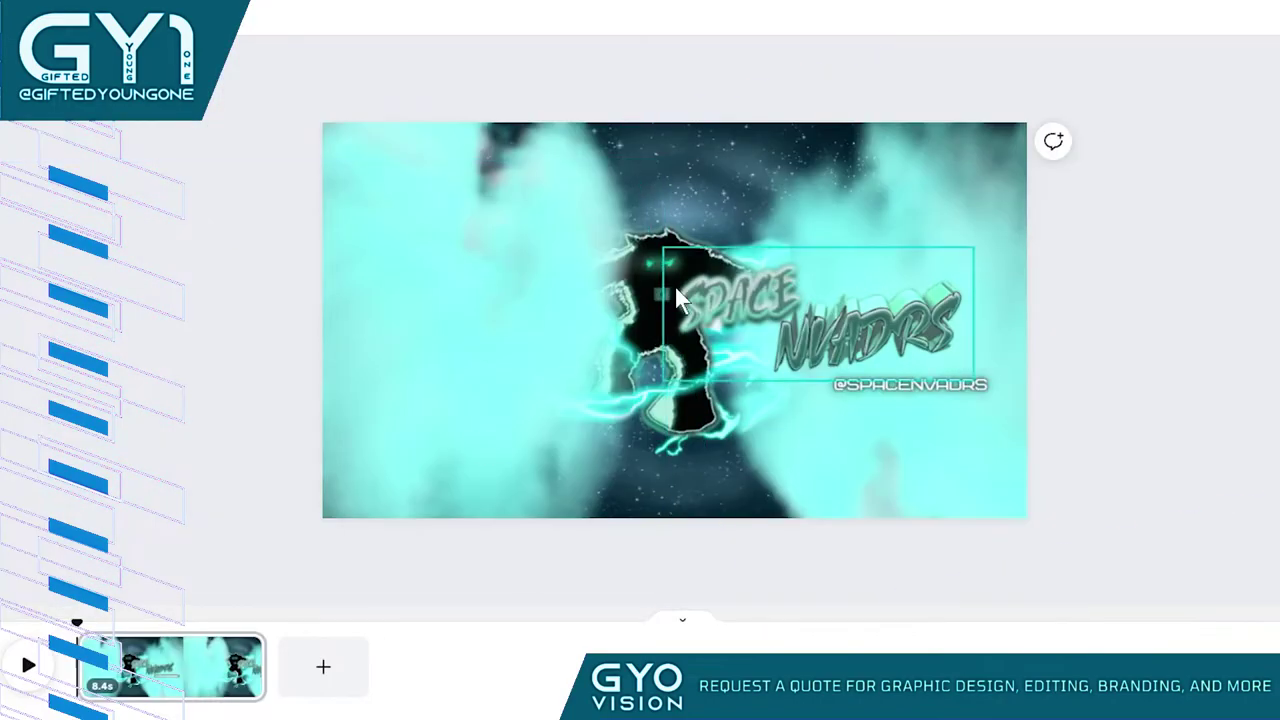
drag(726, 390, 671, 390)
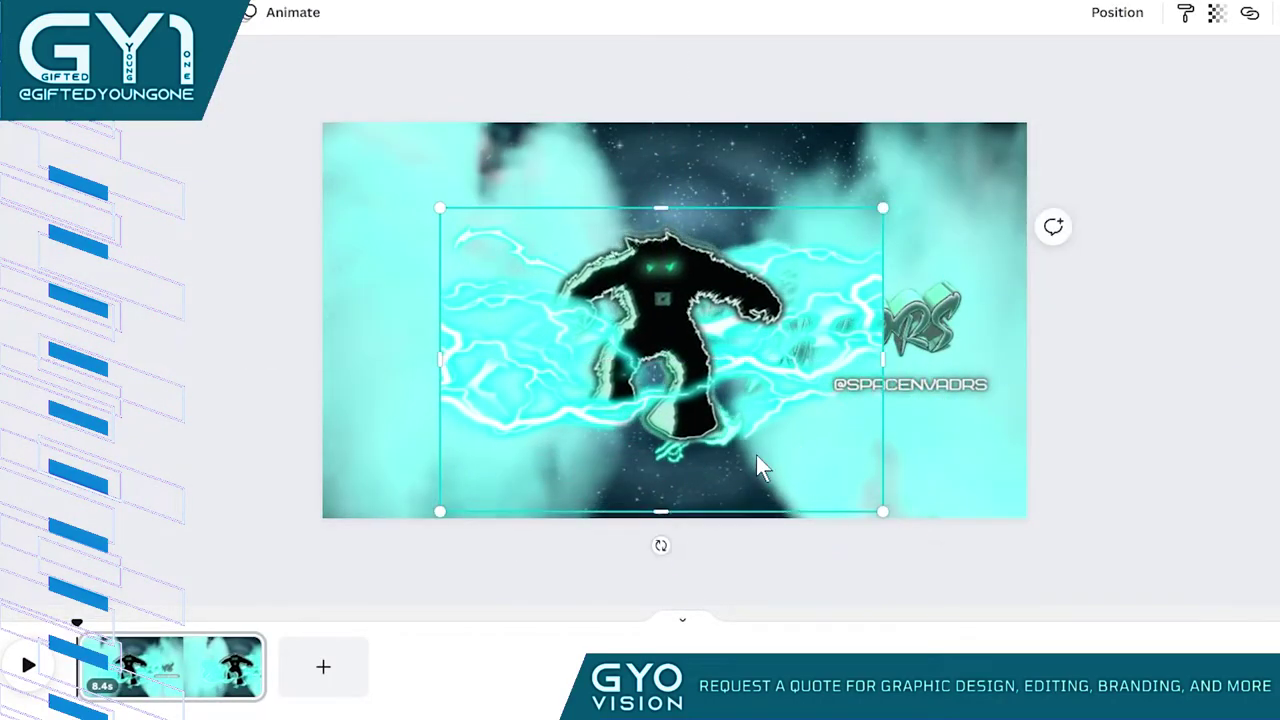
- Crop a lightning bolt narrower from the right and move it further left
click(643, 94)
double_click(700, 400)
mouse_move(766, 512)
mouse_down()
mouse_move(556, 512)
mouse_move(668, 512)
mouse_up()
key(Return)
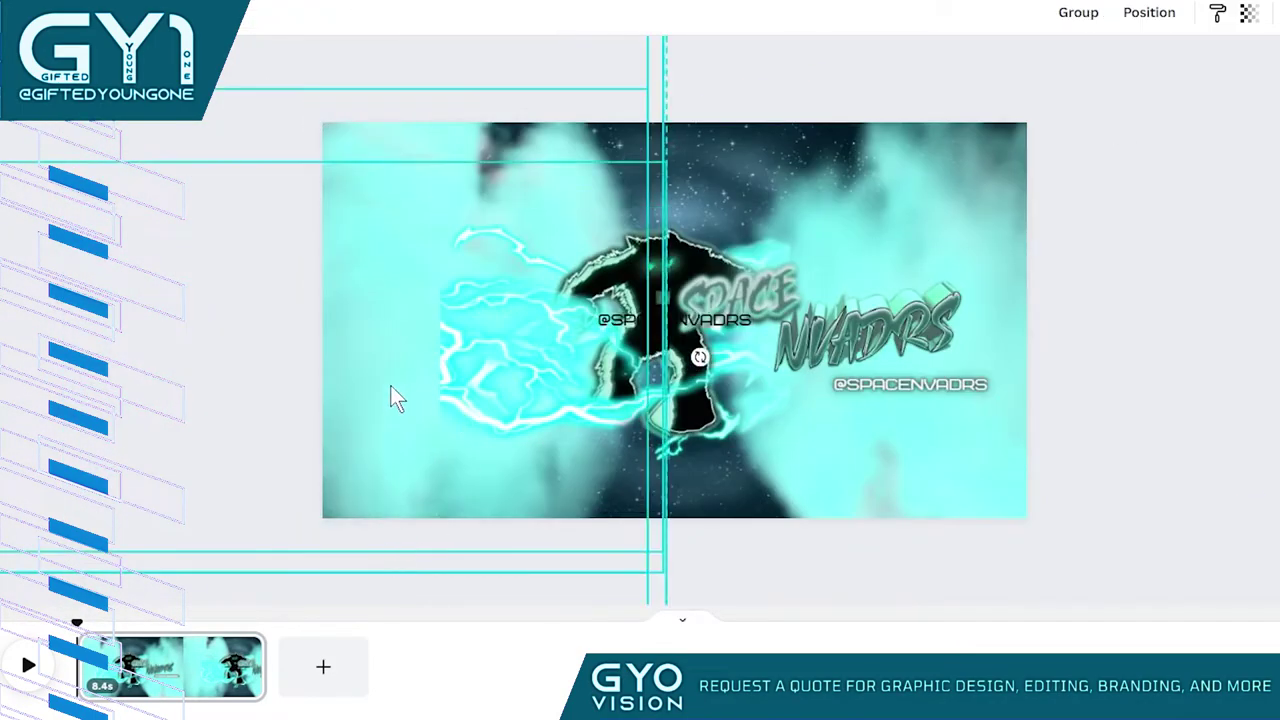
drag(397, 394, 370, 342)
click(1230, 503)
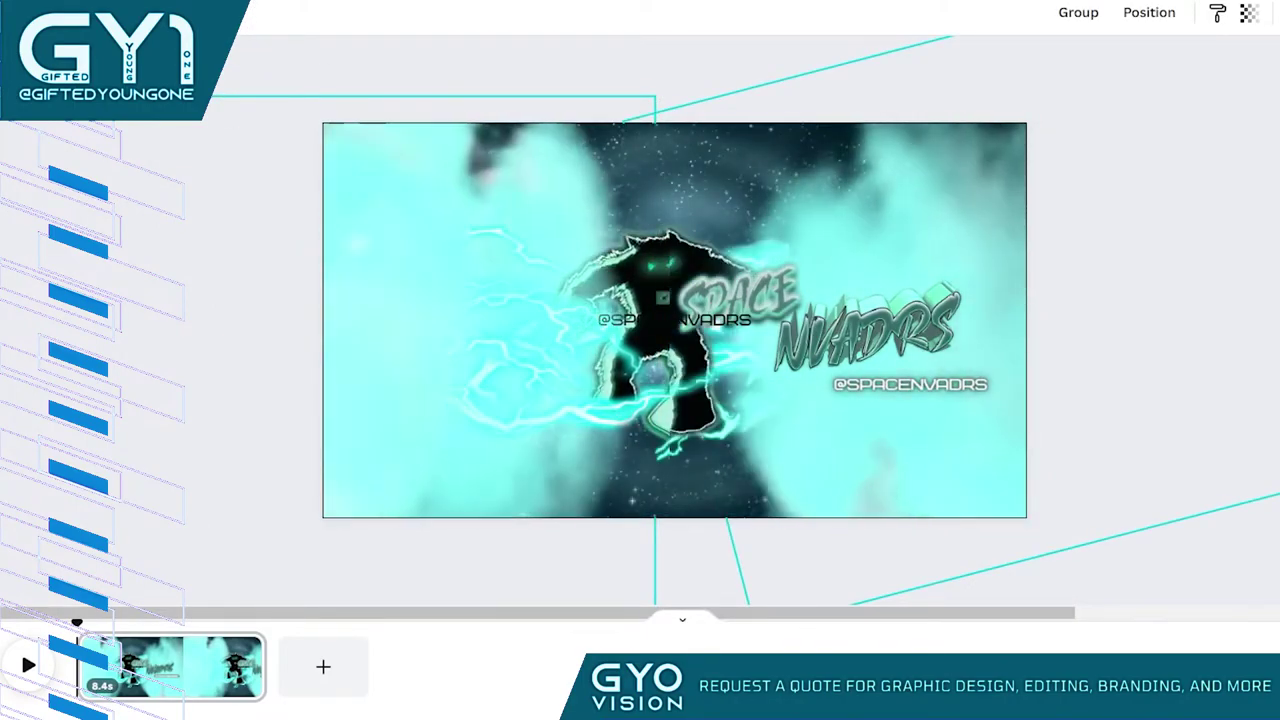
- Select the lightning pieces and SPACE NVADRS title, then stretch the teal box wider
click(551, 543)
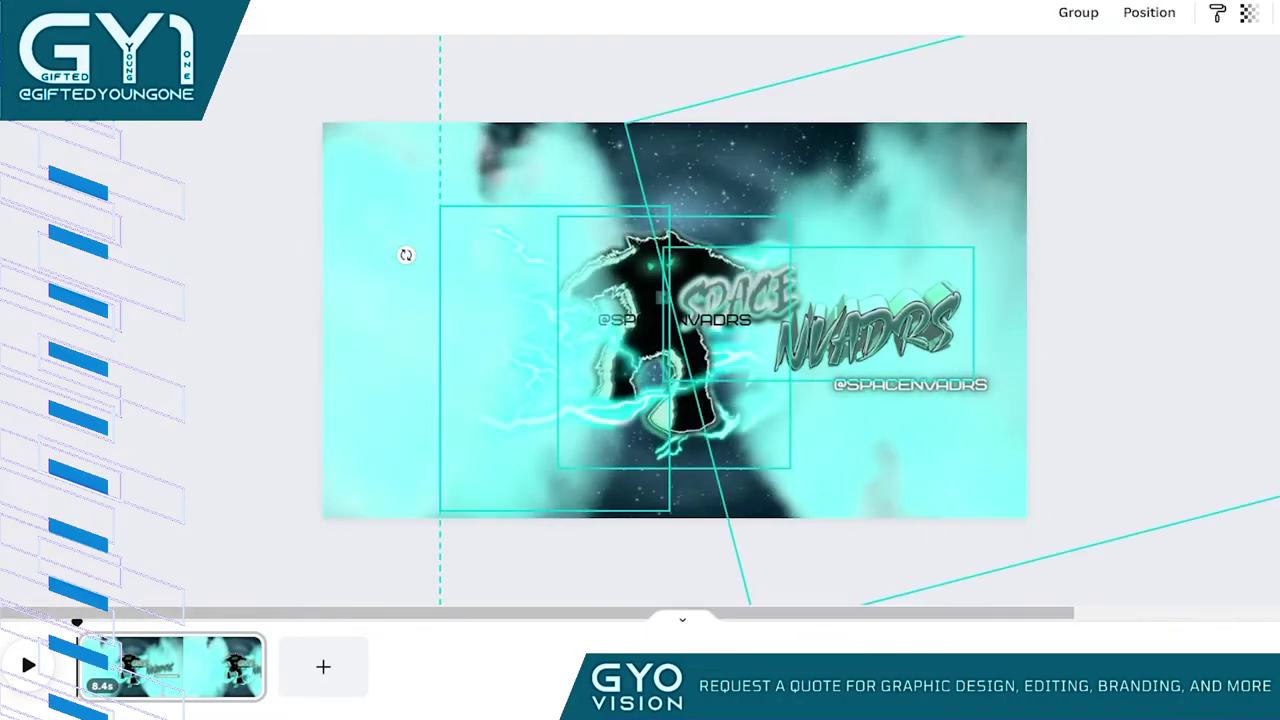
click(715, 318)
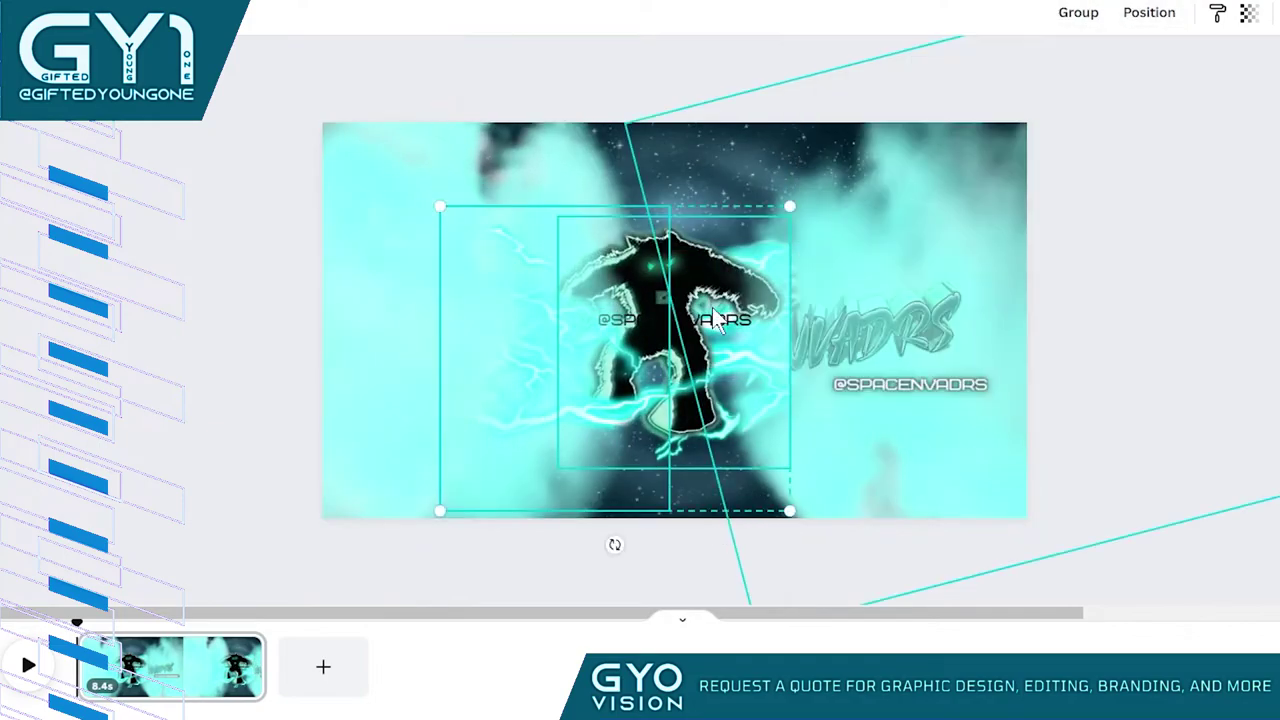
click(860, 310)
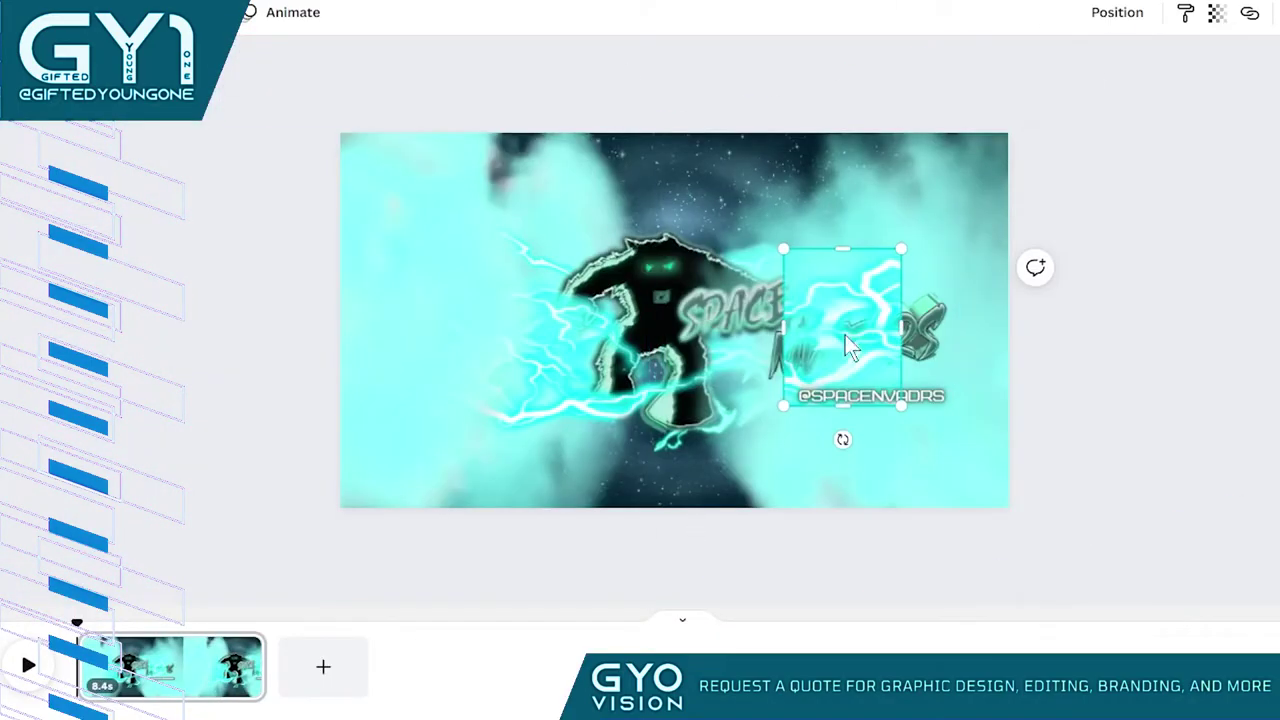
drag(688, 330, 743, 371)
- Widen the teal band so it spans the banner's middle behind the lightning yeti
drag(1014, 313, 314, 326)
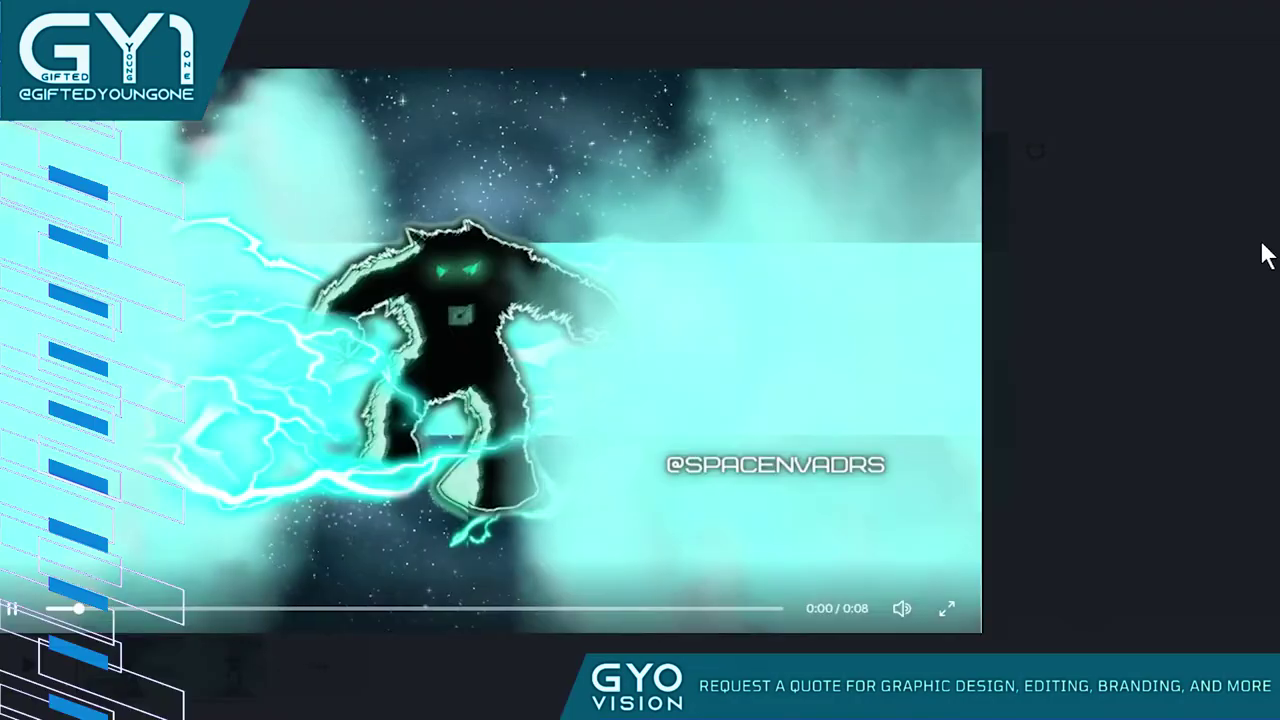